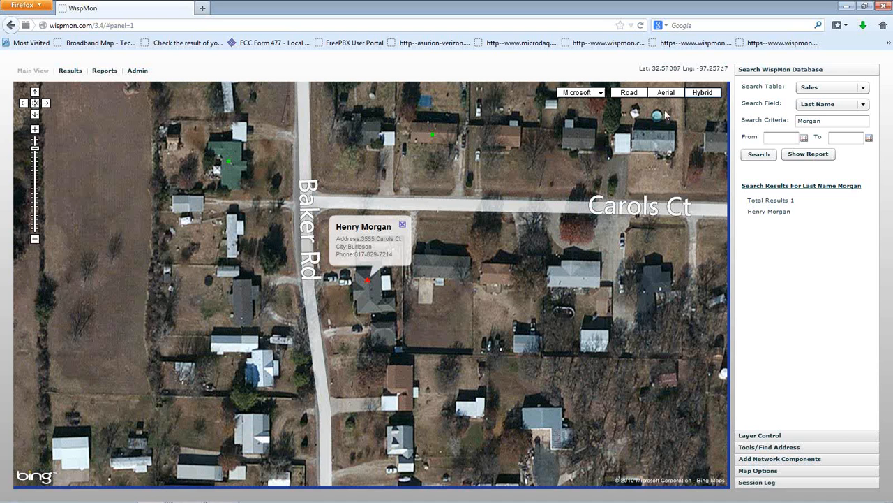
Step: Search the WorkOrders table by Cust Last Name for the customer's last name
left_click(828, 89)
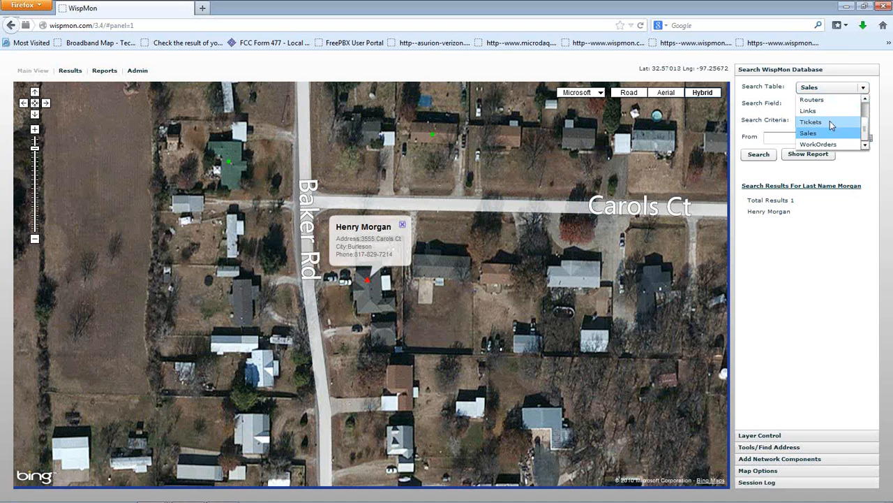
left_click(828, 144)
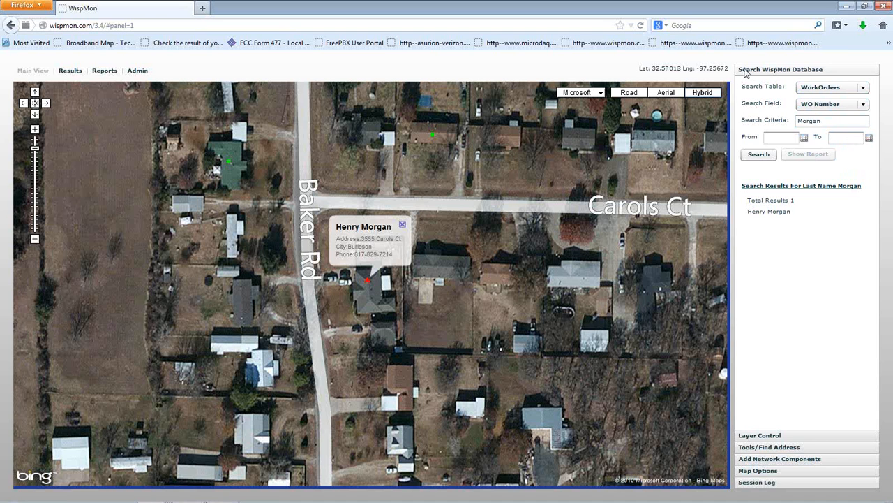
left_click(829, 110)
scroll(829, 148, "down", 2)
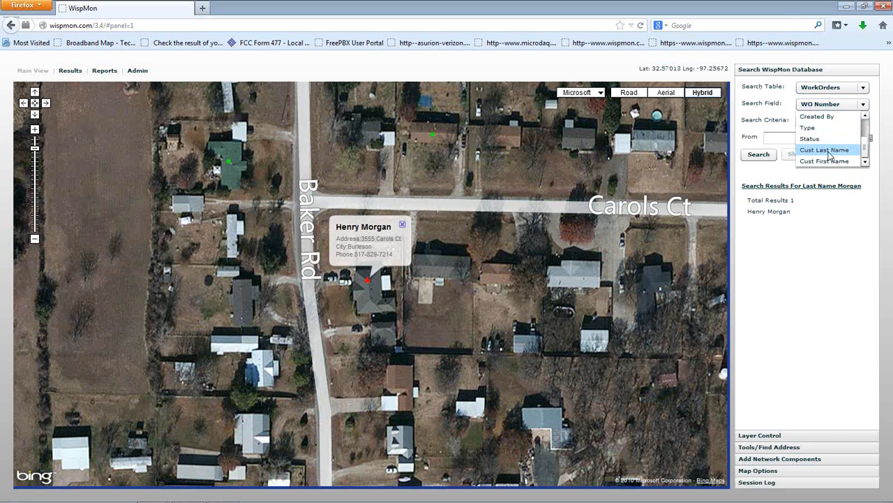
left_click(830, 151)
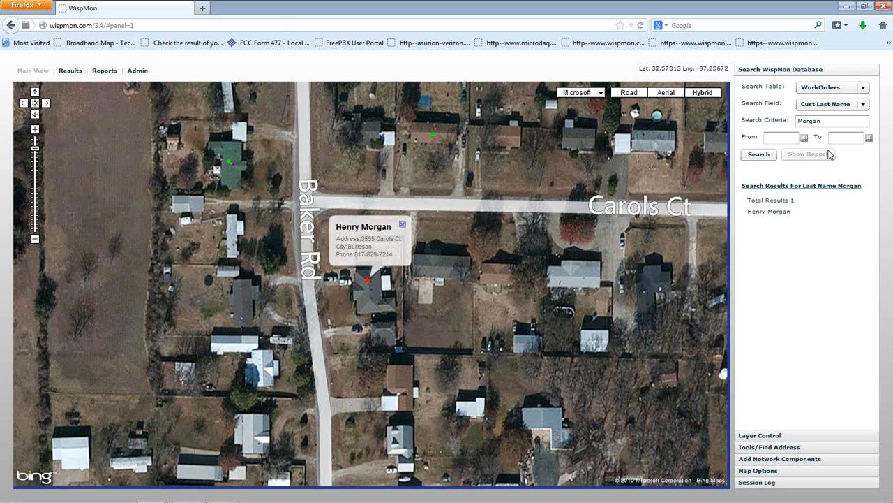
left_click(771, 211)
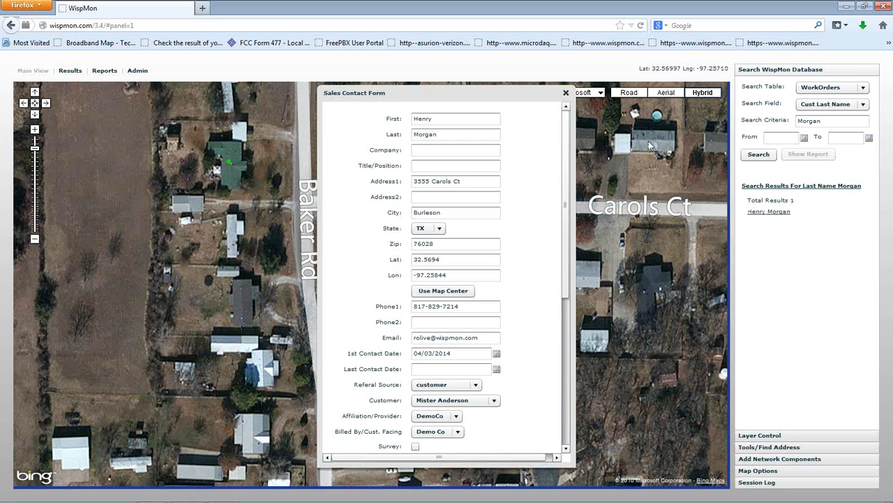
left_click(567, 92)
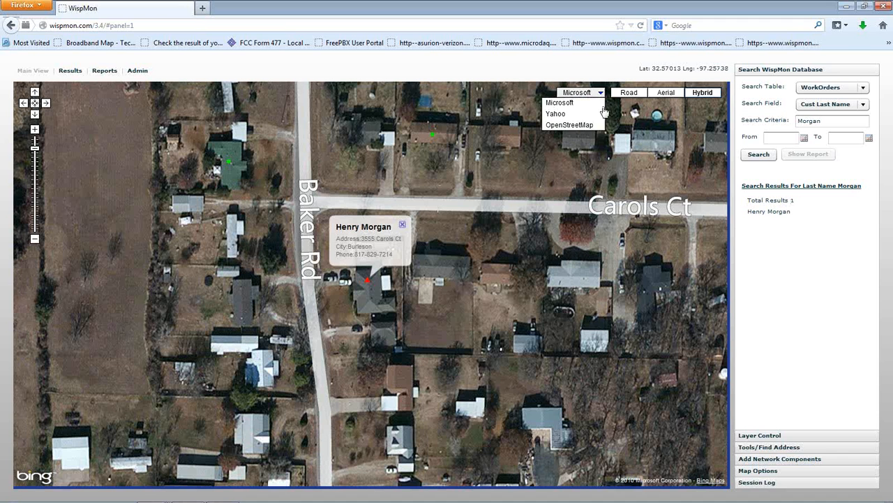
left_click(754, 152)
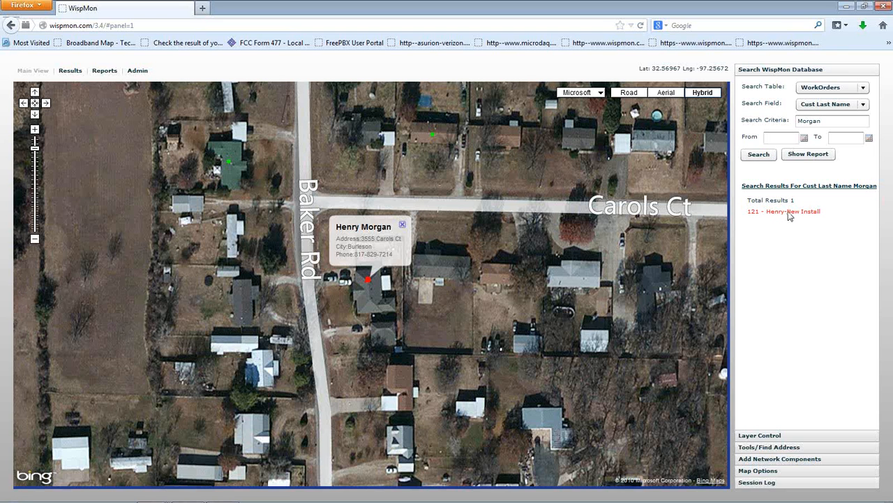
Step: Open the customer's New Install work order from its map marker and review the contact and billing data
left_click(368, 281)
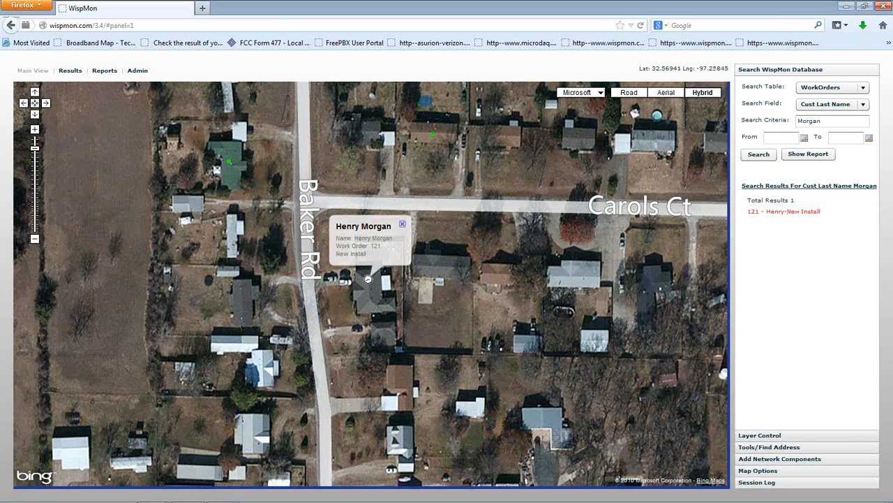
left_click(370, 280)
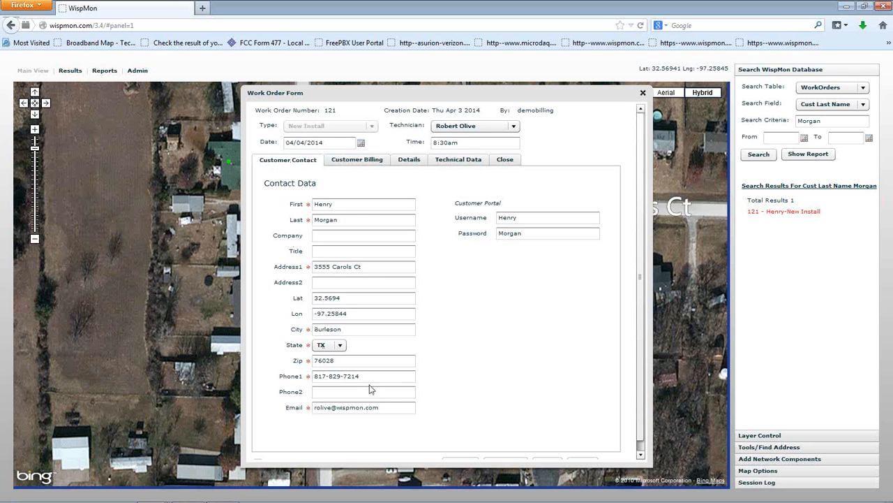
left_click(363, 163)
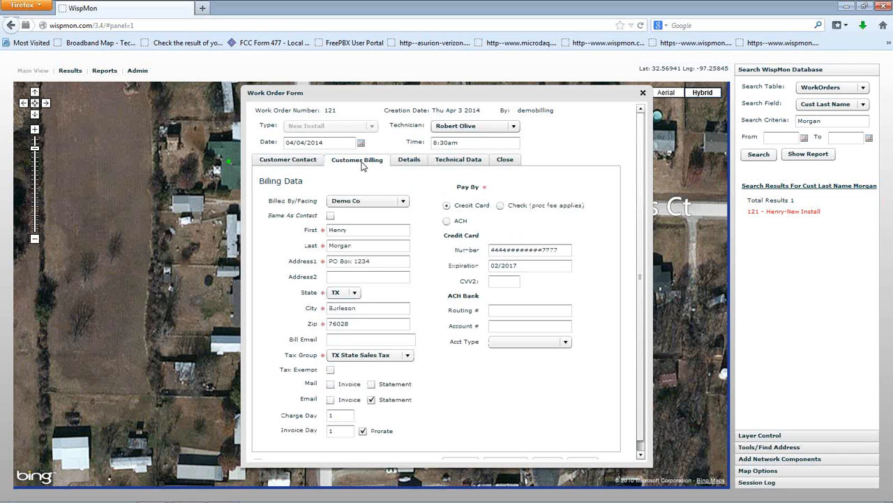
left_click(307, 163)
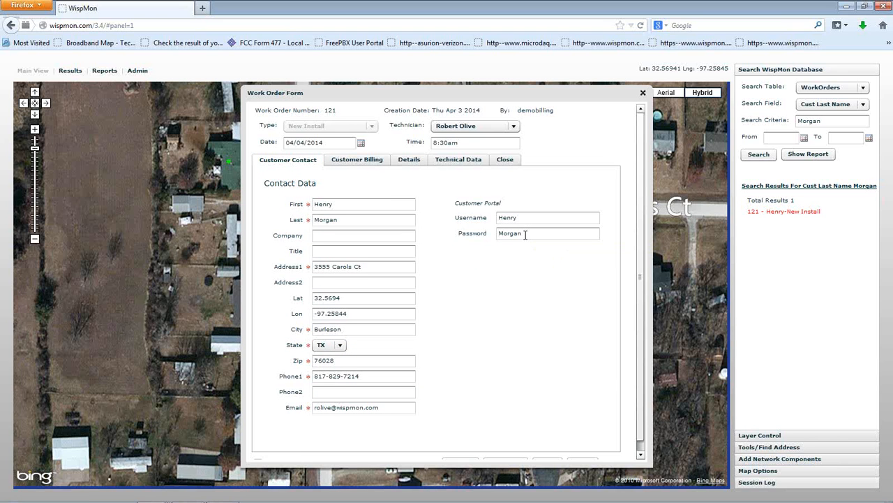
left_click(367, 162)
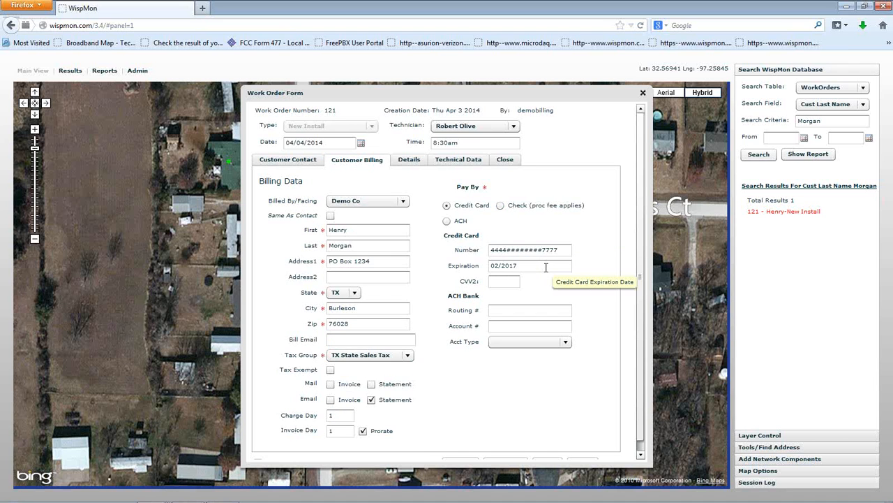
Step: Add the Basic Installation plan with quantity 1 to the work order's other plans
left_click(410, 162)
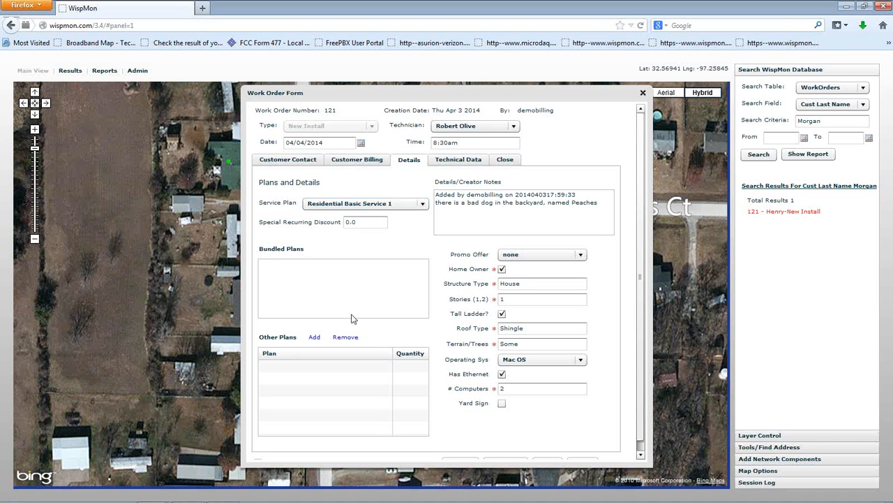
left_click(314, 338)
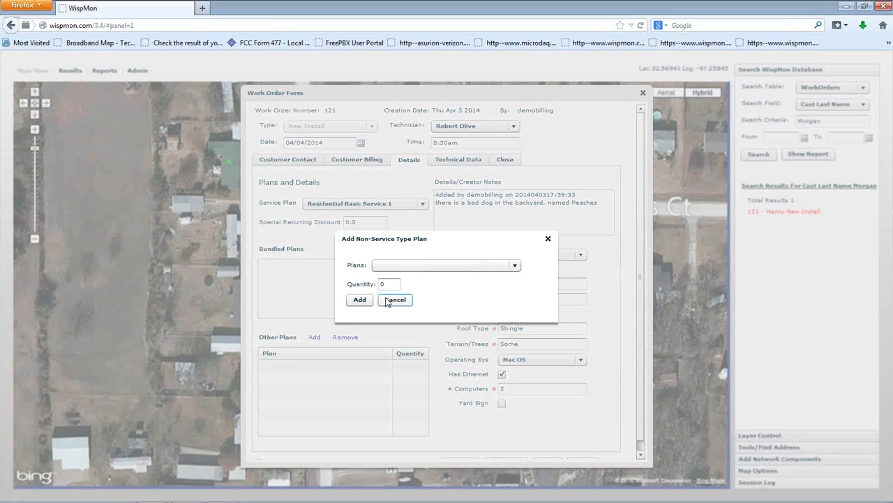
left_click(443, 268)
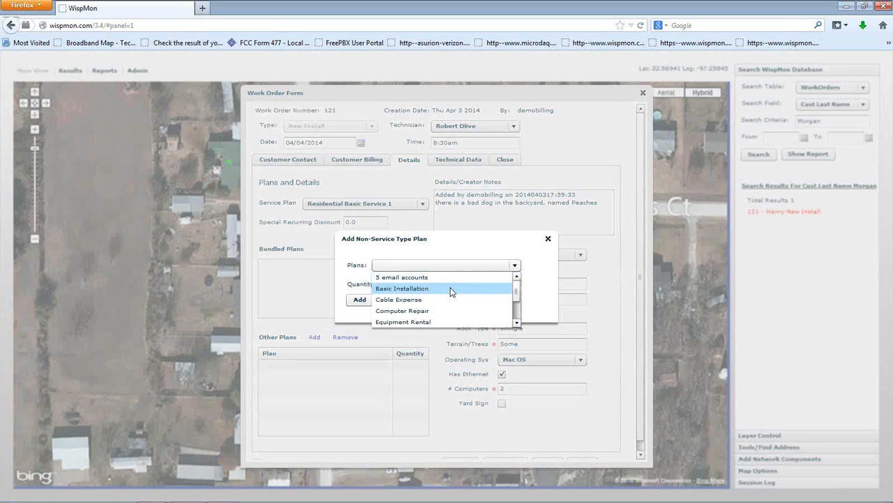
left_click(451, 289)
double_click(395, 284)
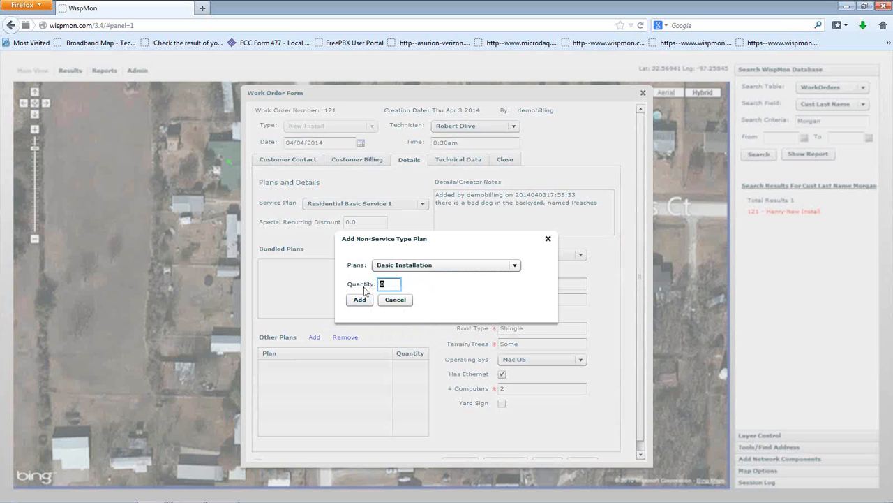
type("1")
left_click(363, 301)
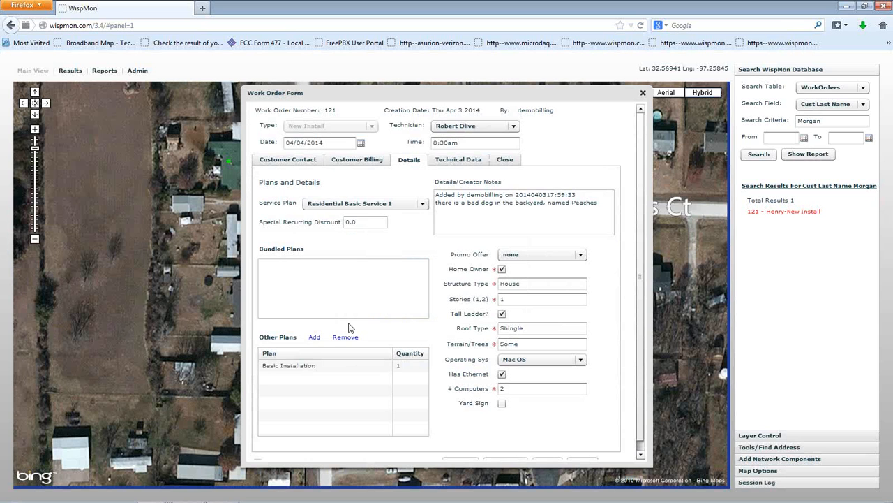
Step: Add the Cable Expense plan with quantity 35 to the other plans
left_click(315, 337)
left_click(419, 266)
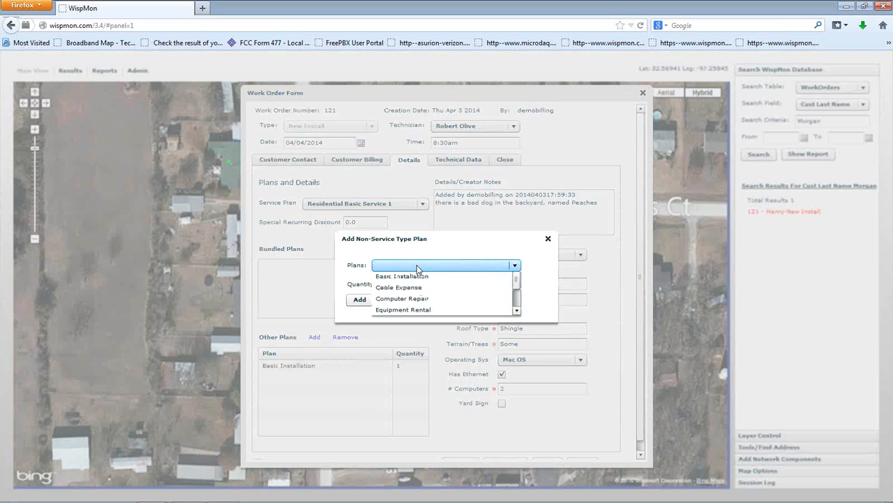
left_click(429, 300)
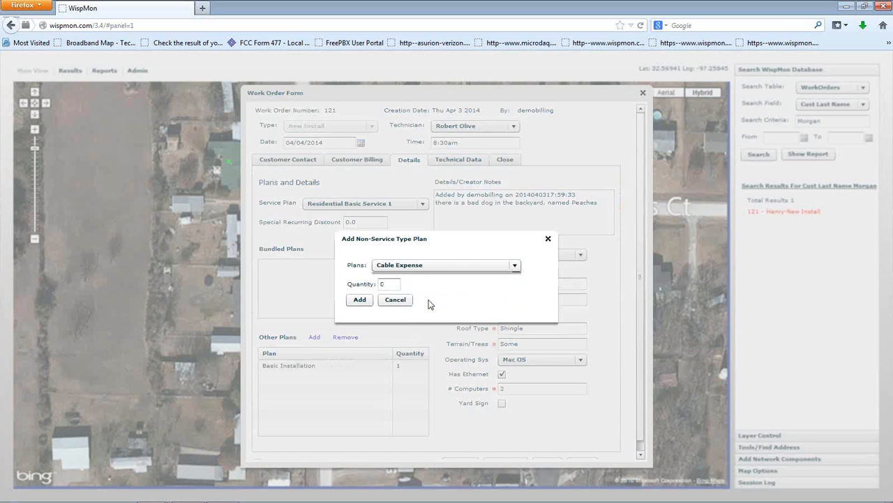
double_click(395, 284)
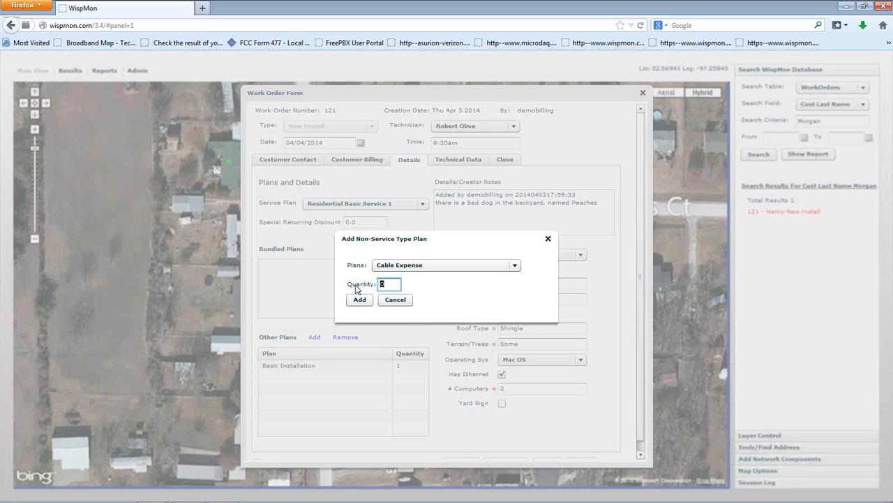
type("35")
left_click(360, 300)
Step: Add the Tripod Expense plan with quantity 1 to the other plans
left_click(314, 337)
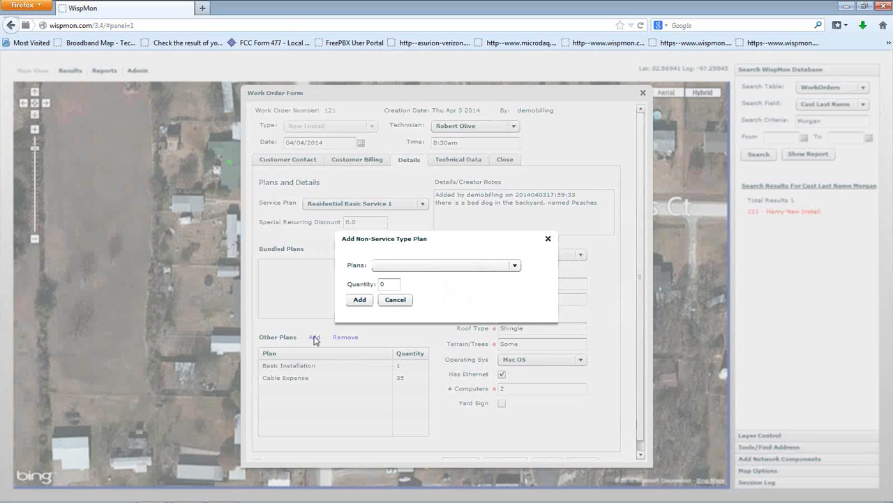
left_click(423, 265)
scroll(418, 300, "down", 2)
left_click(424, 299)
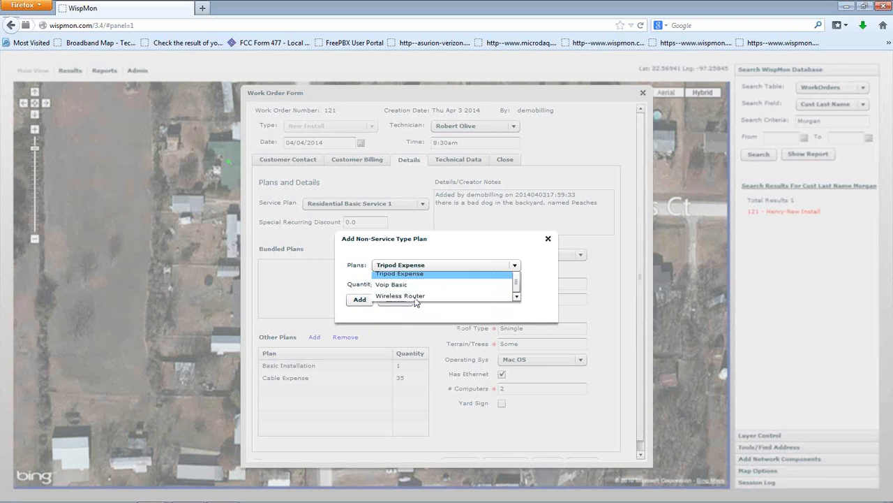
double_click(383, 285)
type("1")
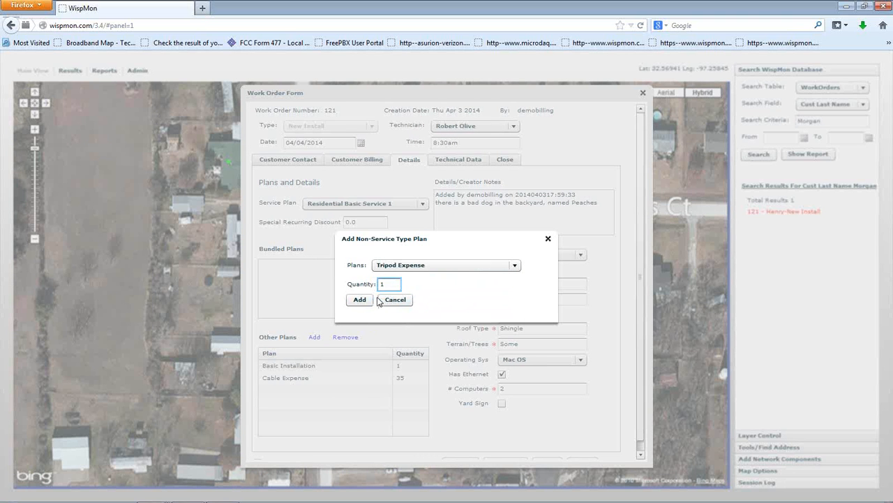
left_click(360, 299)
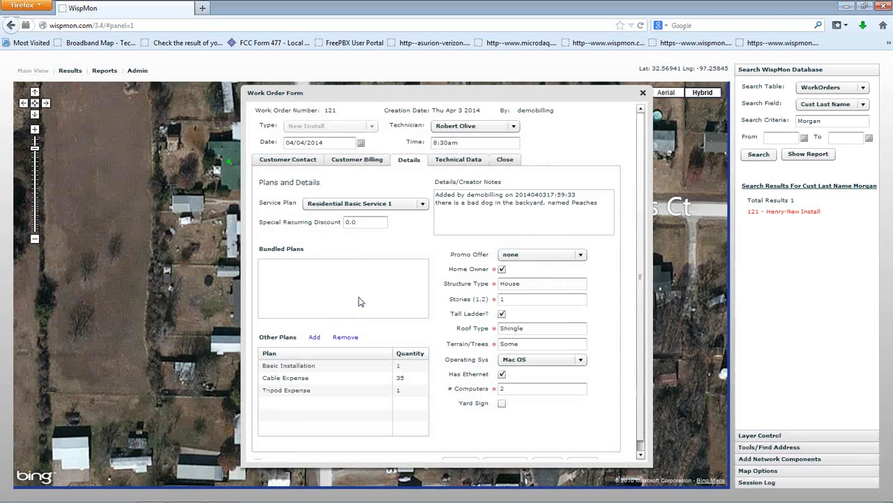
Step: Add the Wireless Router plan with quantity 1 to the other plans
left_click(314, 337)
left_click(437, 268)
scroll(440, 294, "down", 2)
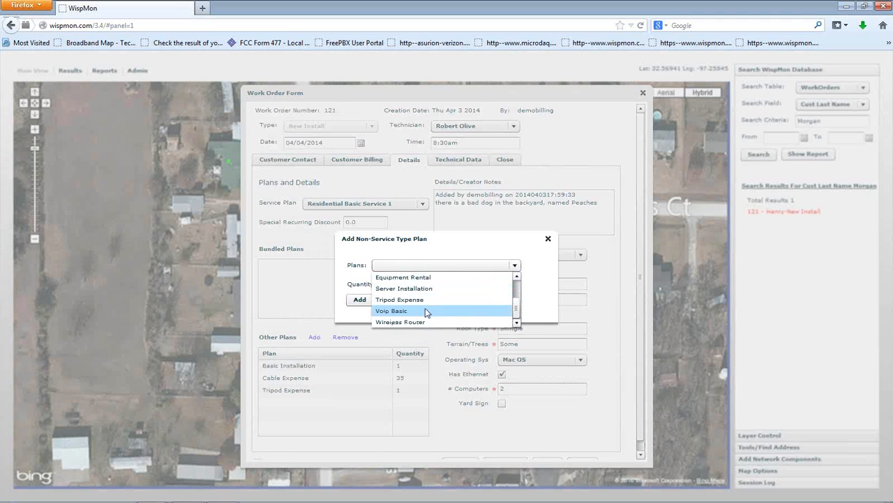
left_click(423, 322)
left_click(391, 282)
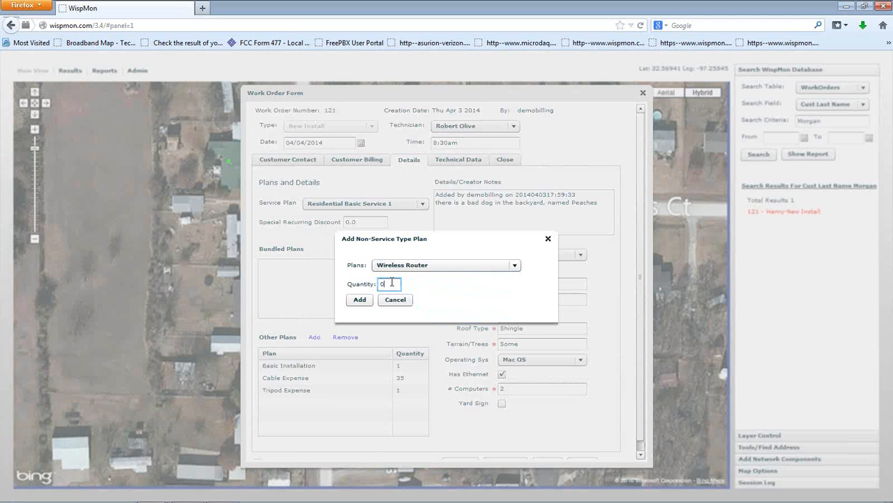
type("1")
left_click(363, 301)
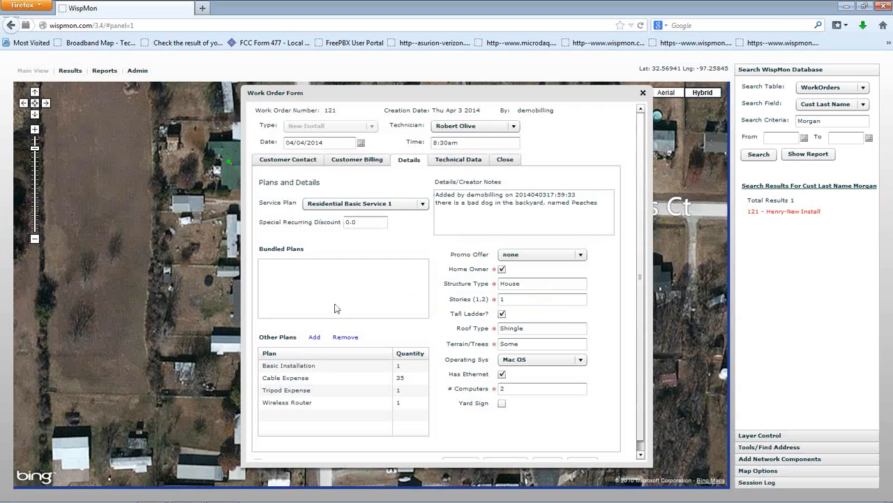
left_click(317, 367)
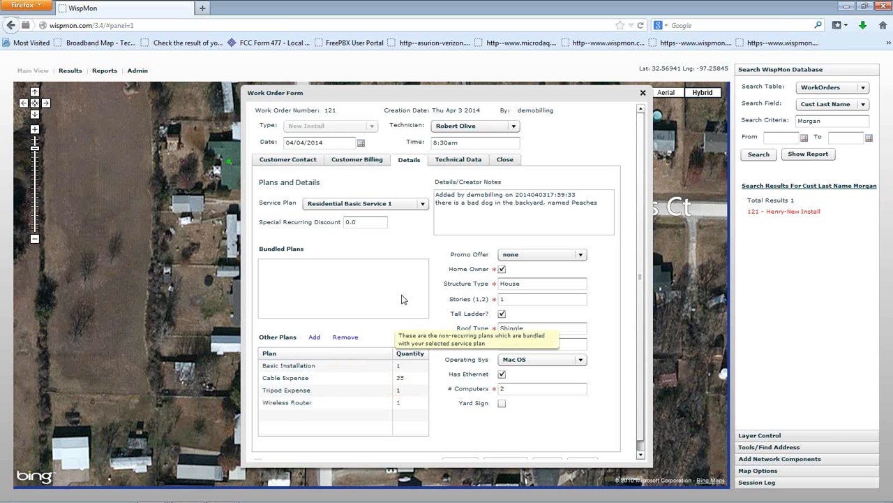
Step: Set the site to Rendon and the sector to DE05 in the work order's technical data
left_click(457, 161)
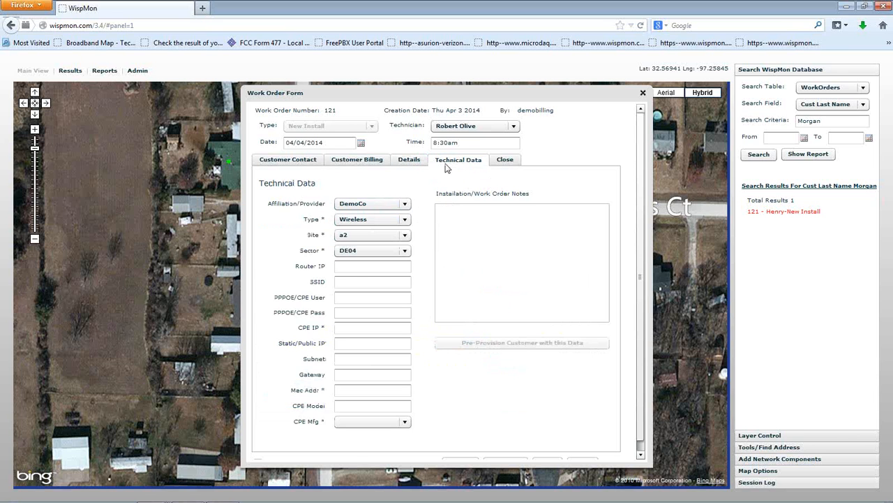
left_click(405, 236)
scroll(394, 280, "down", 5)
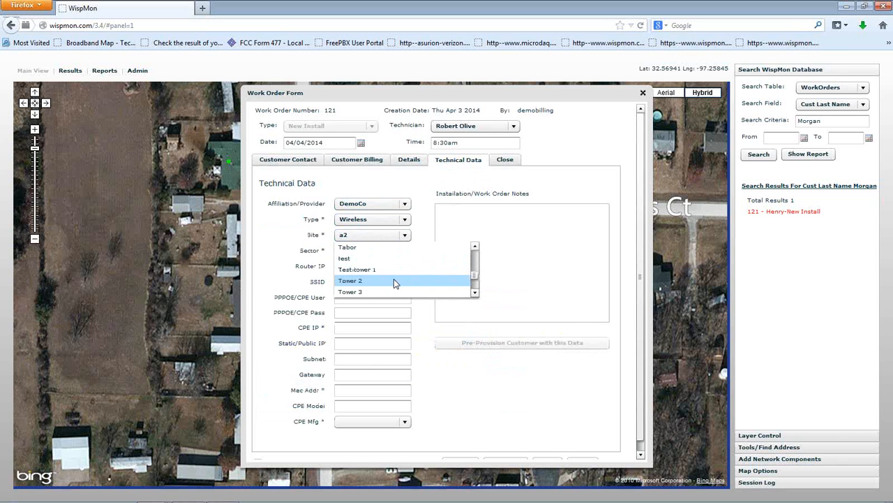
left_click(392, 270)
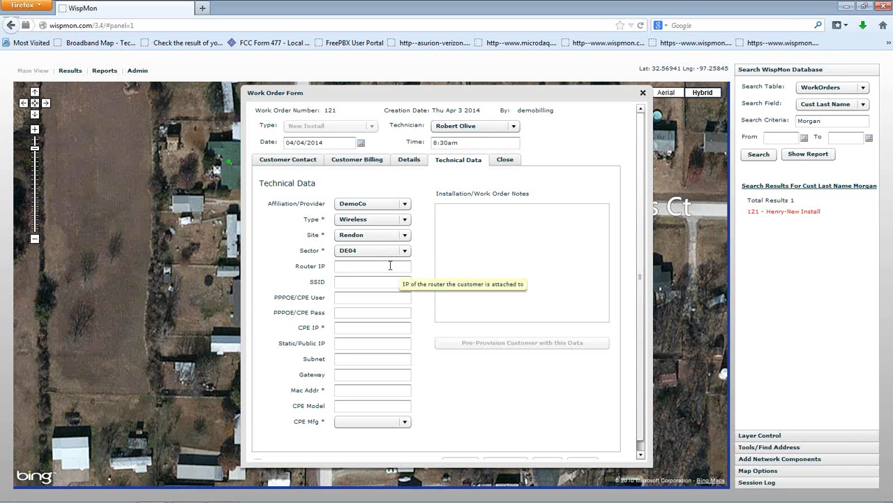
left_click(406, 252)
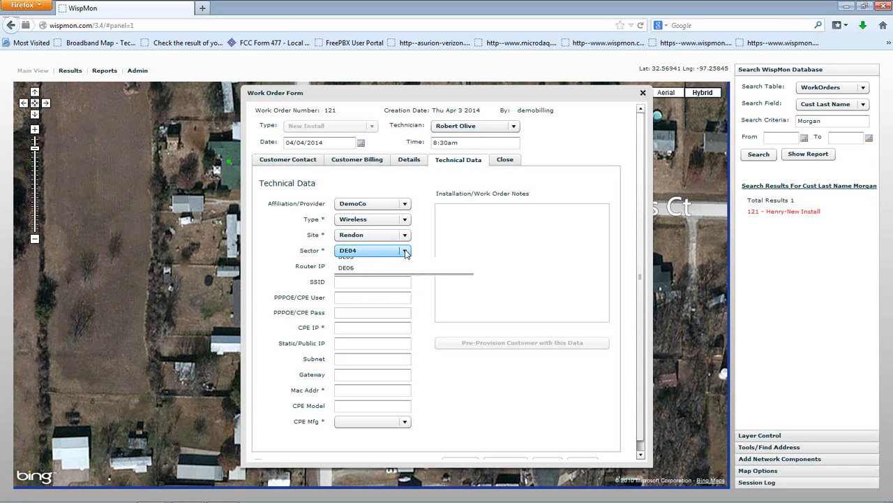
left_click(366, 273)
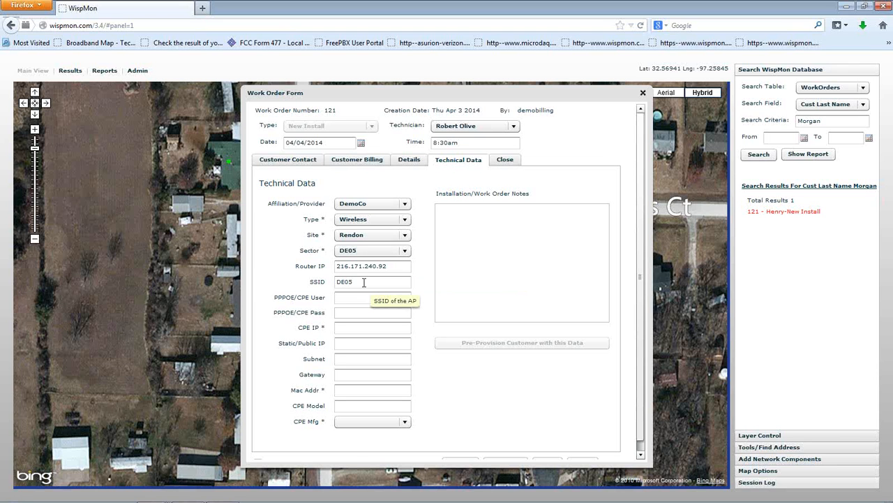
Step: Set the CPE IP to 10.61.32.111 and the Mac Addr to 00:6F:11:AE:21
left_click(356, 325)
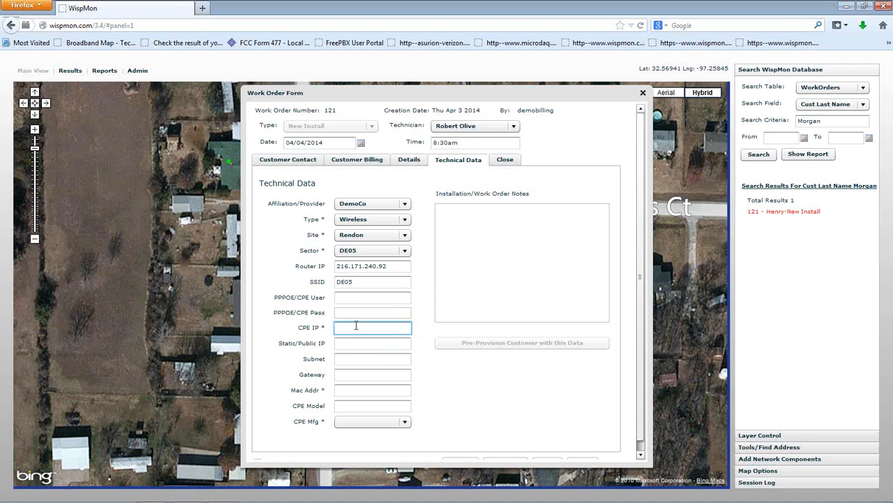
type("10.51.32.111")
left_click(353, 392)
type("00:6")
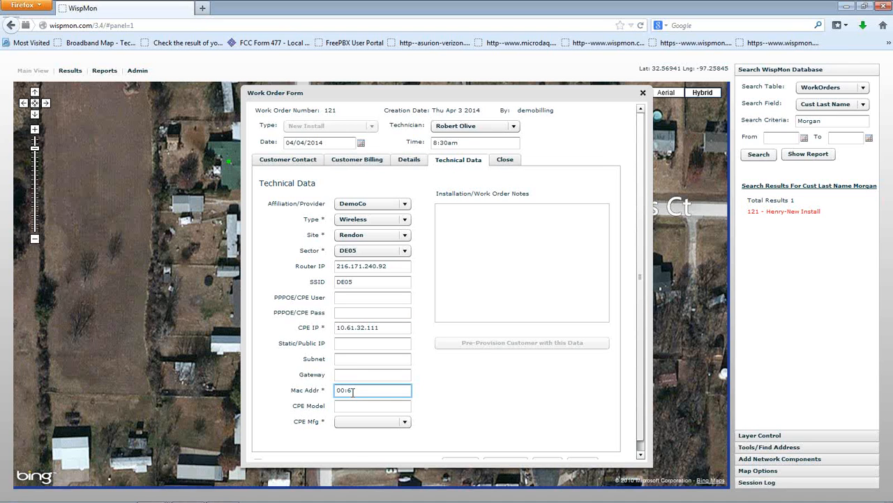
type("7")
type(":11:")
type("AE")
type(":21")
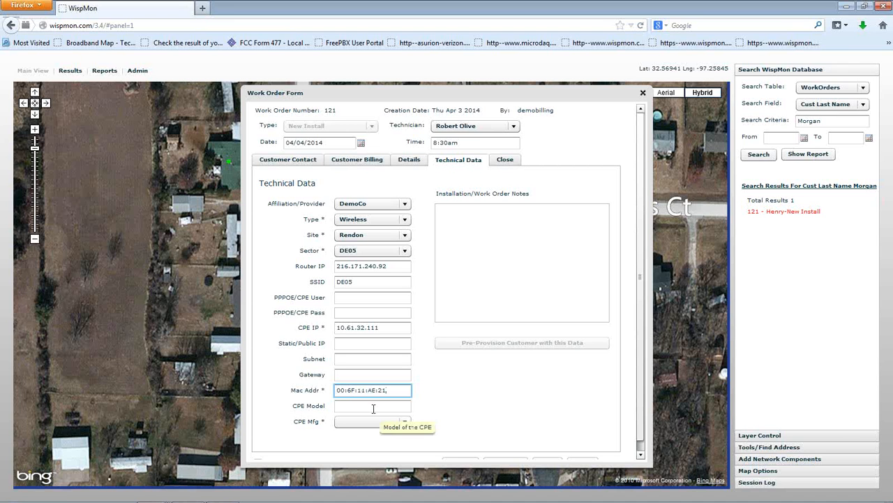
type(":CC")
Step: Complete the Mac Addr as 00:6F:11:AE:21:CC and set the CPE Model to Rocket M5 with manufacturer Ubiquiti
left_click(374, 409)
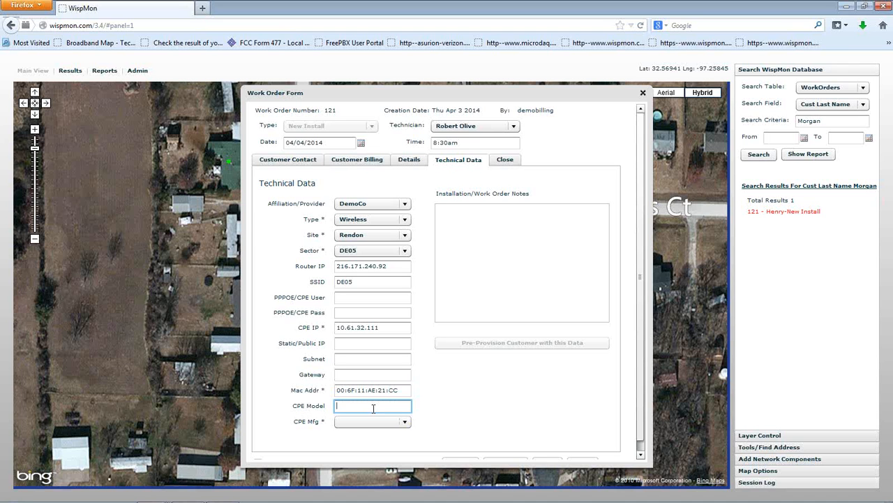
type("Rocket M5")
left_click(381, 421)
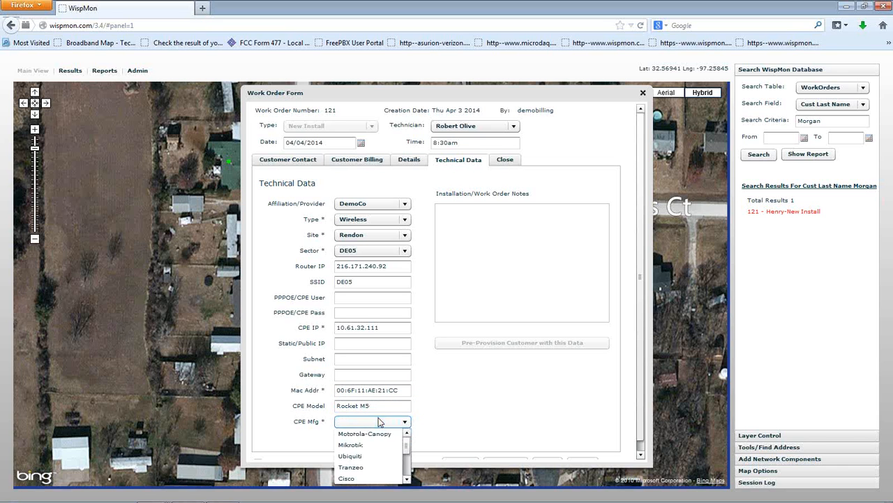
left_click(353, 456)
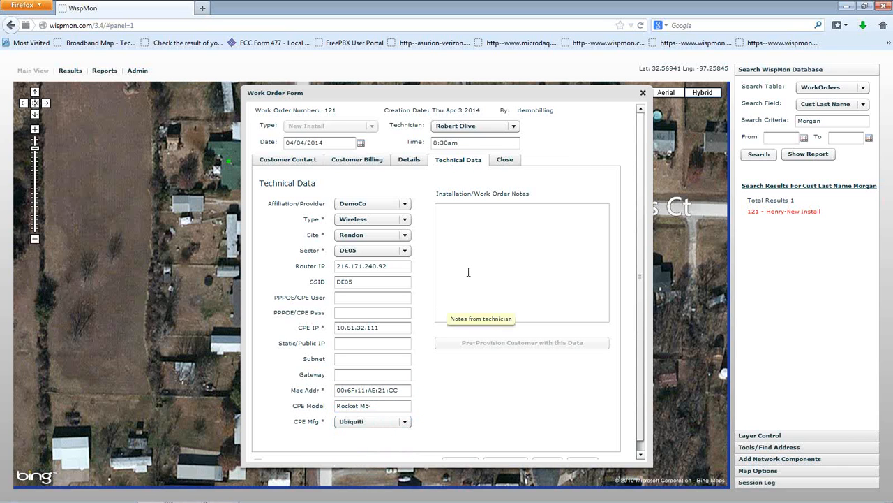
Step: Fill the installation checklist with status Success, RX Sig Str -65, Ping Gateway 3ms and Ping Internet 23ms
left_click(504, 161)
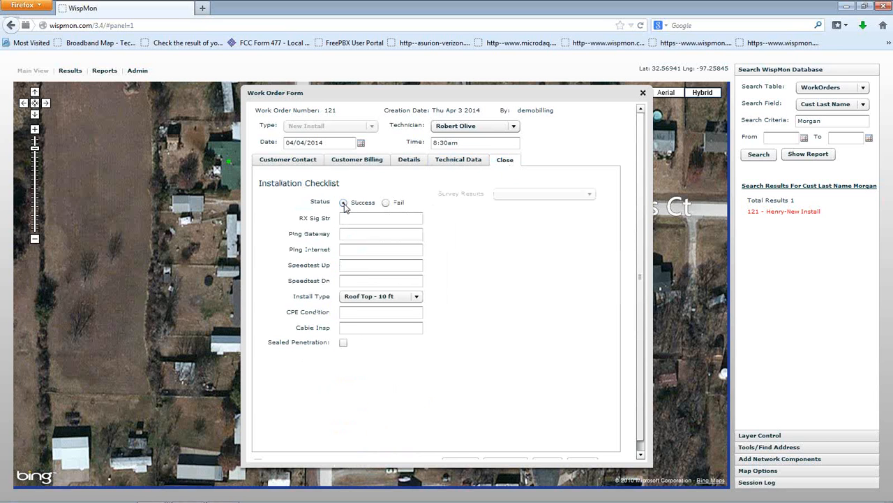
left_click(365, 219)
type("-65")
left_click(368, 236)
type("3ms")
left_click(366, 248)
type("23ms")
Step: Record the checklist's speed test results as 1508 kbps up and 3073 kbps down
left_click(365, 265)
type("1508kbp")
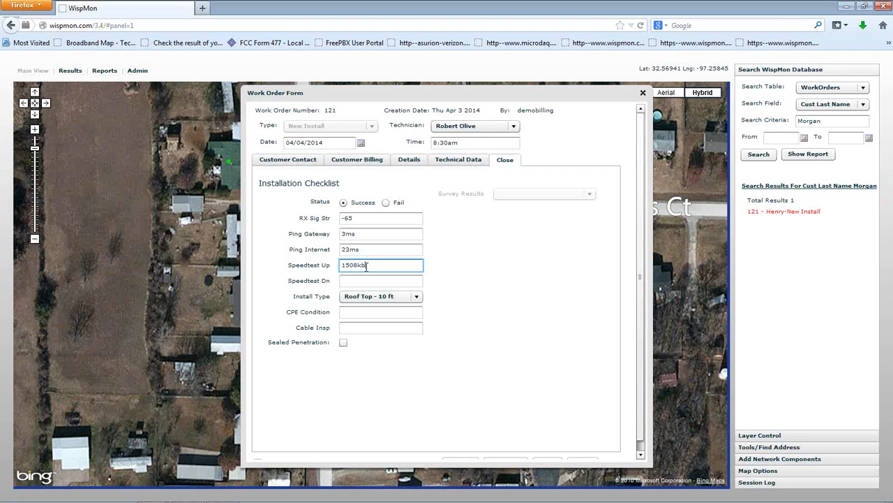
type("s")
left_click(358, 267)
left_click(360, 280)
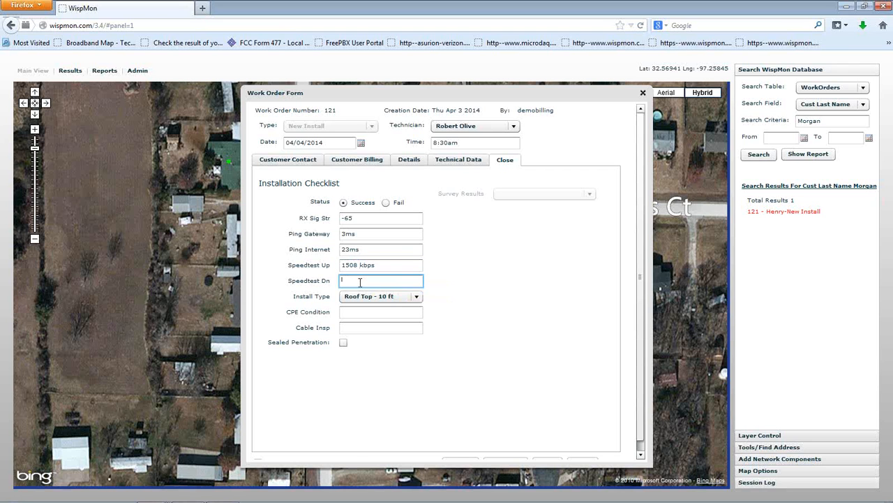
type("33")
type("73")
type(" kbps")
Step: Set the install type to Tripod Roof Mount, CPE Condition to New and Cable Insp to Yes, and mark the penetration as sealed
left_click(377, 299)
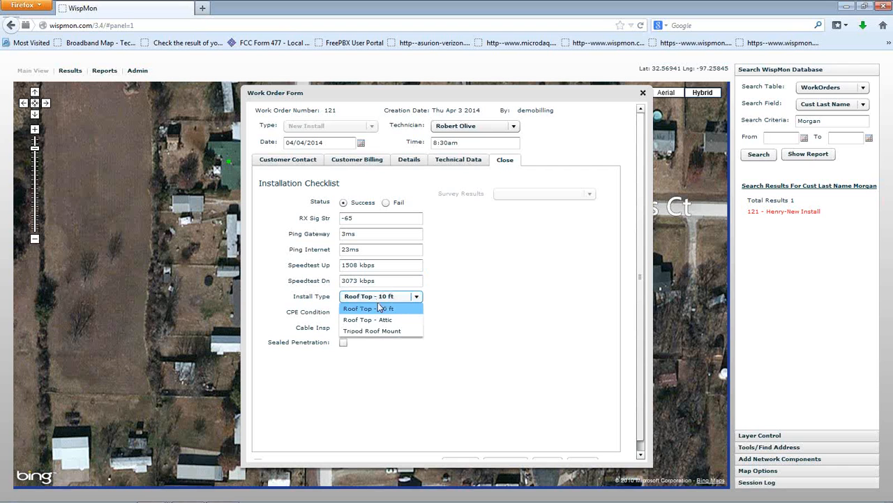
left_click(385, 331)
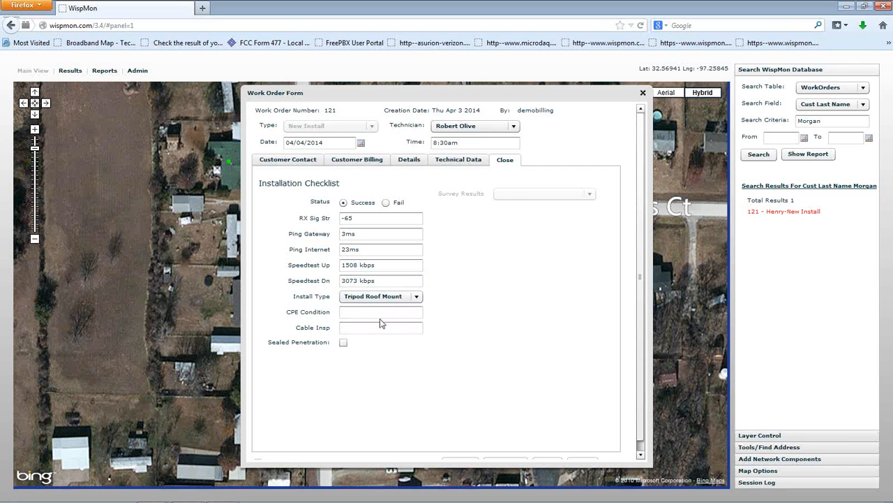
left_click(379, 312)
type("New")
left_click(357, 329)
type("Yes")
left_click(343, 342)
Step: Review the work order's contact, billing, plan details, technical data and closing checklist entries
left_click(306, 162)
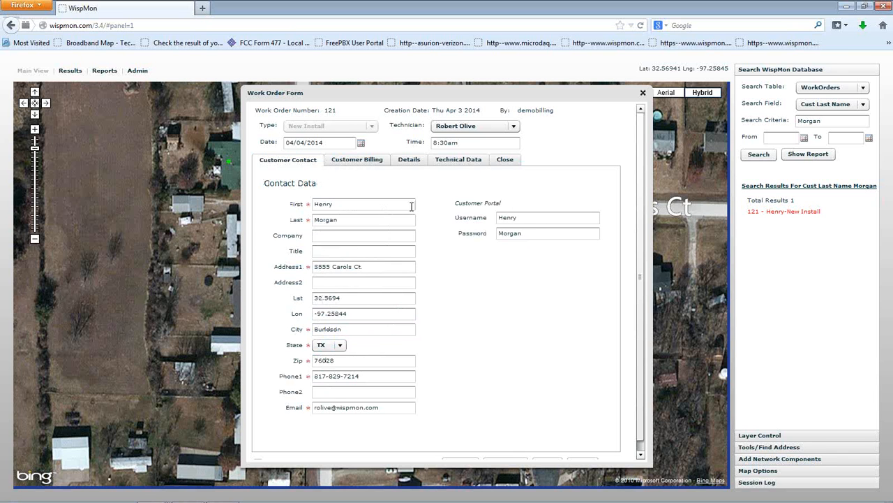
left_click(368, 164)
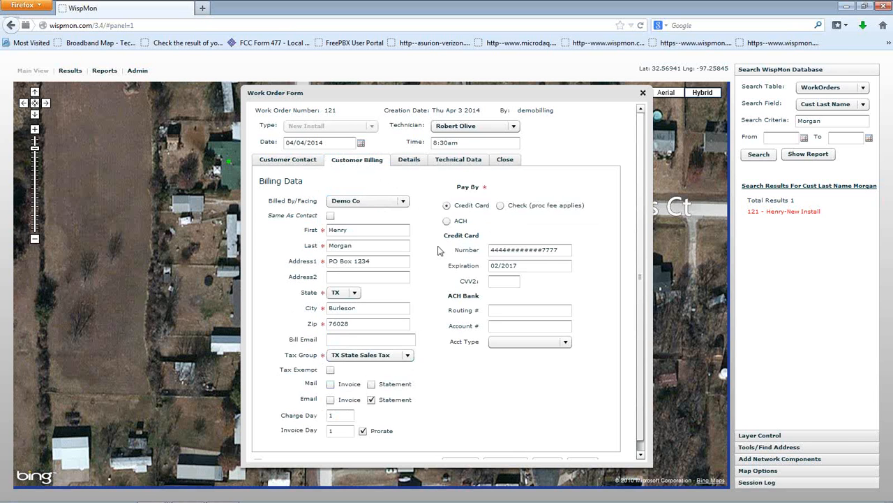
left_click(418, 163)
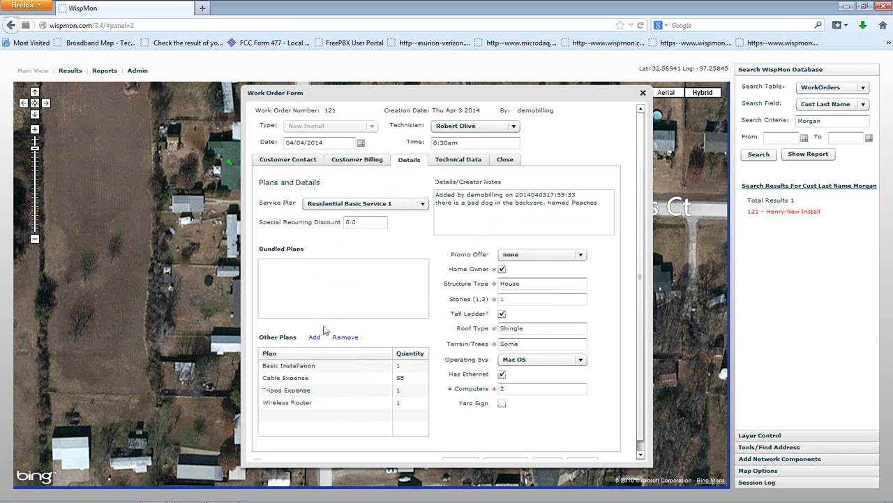
left_click(460, 162)
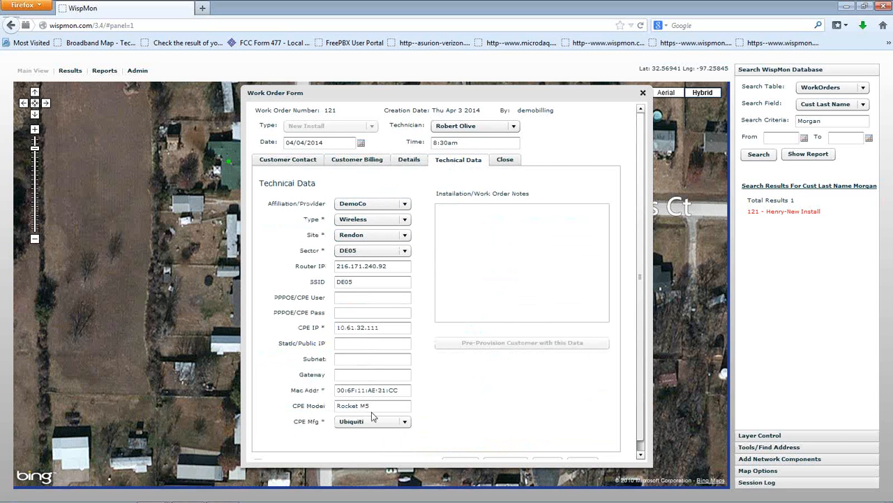
left_click(504, 162)
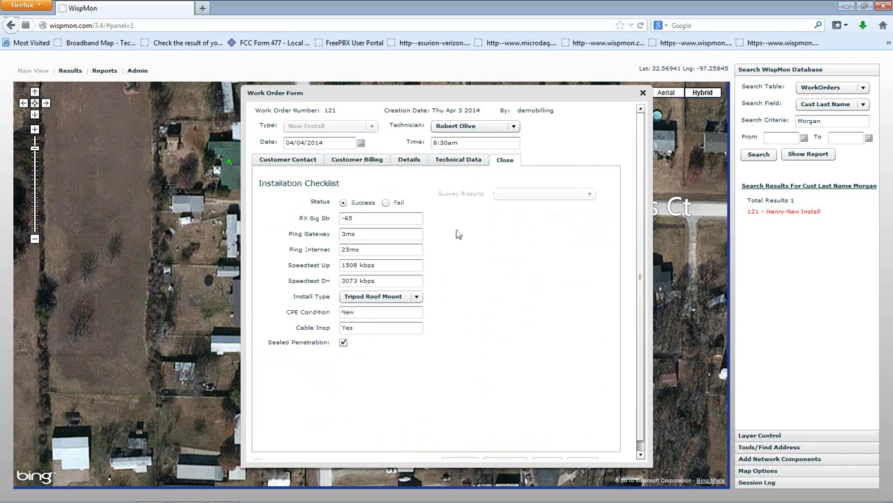
Step: Complete the work order with Send Invoice and Charge On Completion enabled, skip the picture upload and close the printable work order
scroll(634, 225, "down", 1)
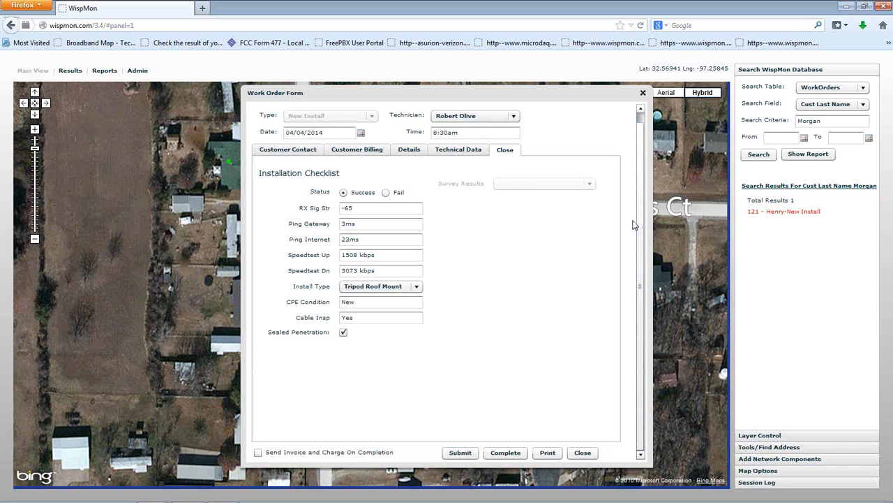
left_click(257, 454)
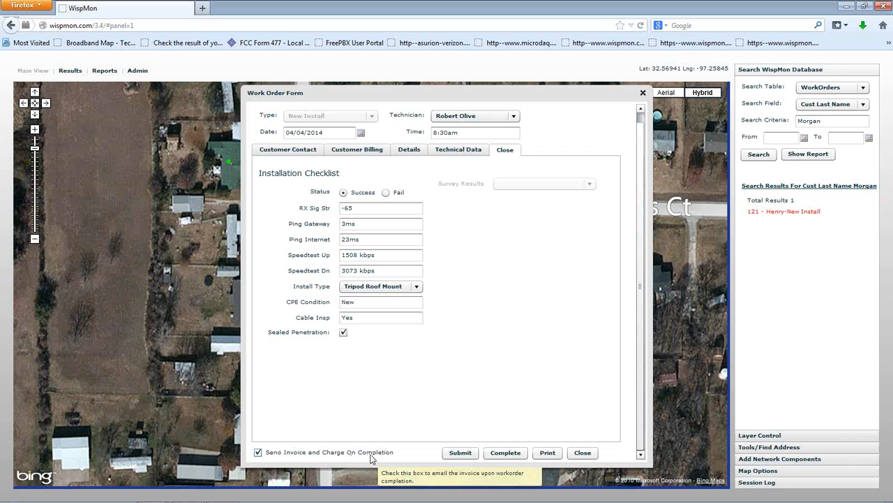
left_click(507, 452)
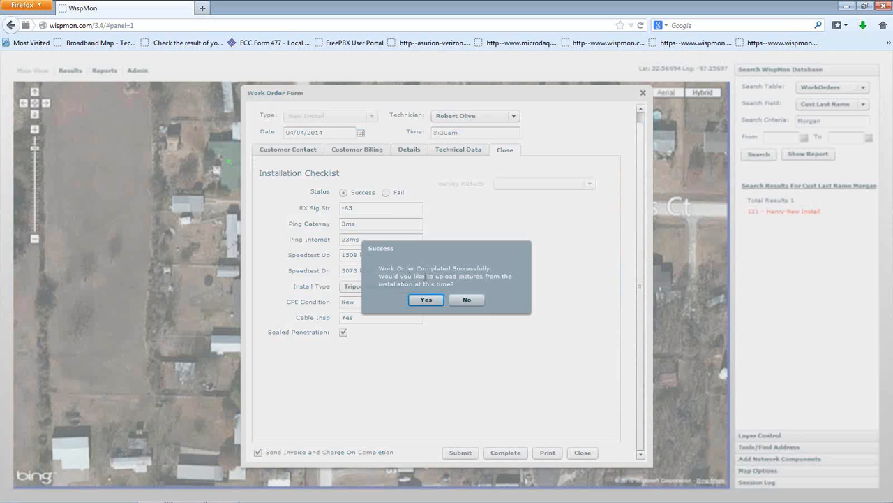
left_click(468, 300)
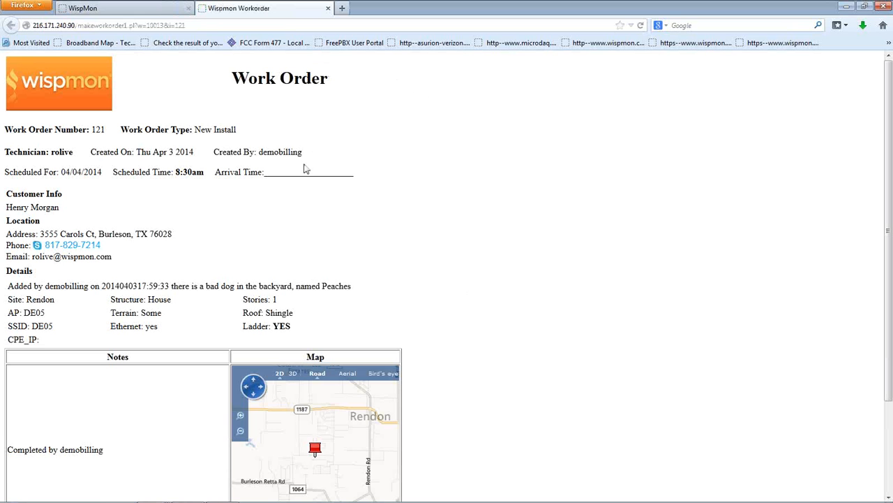
left_click(327, 7)
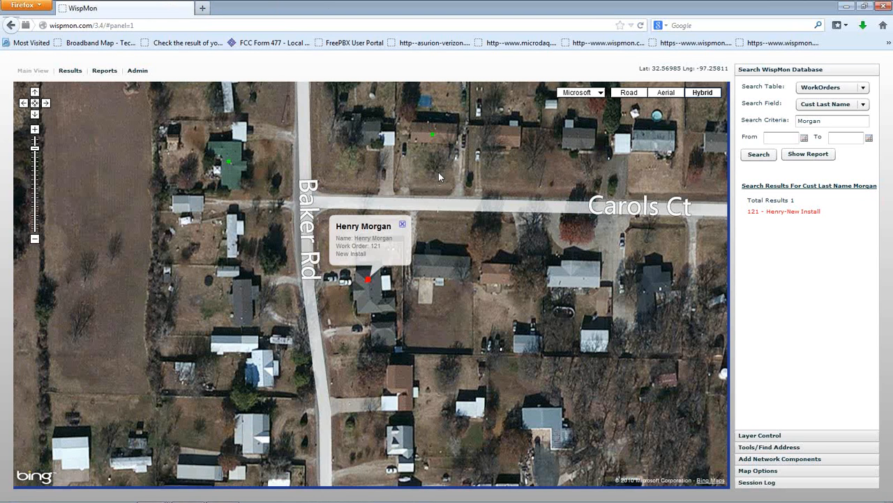
Step: Search the Customers table by the customer's last name and open the matching customer record
left_click(830, 89)
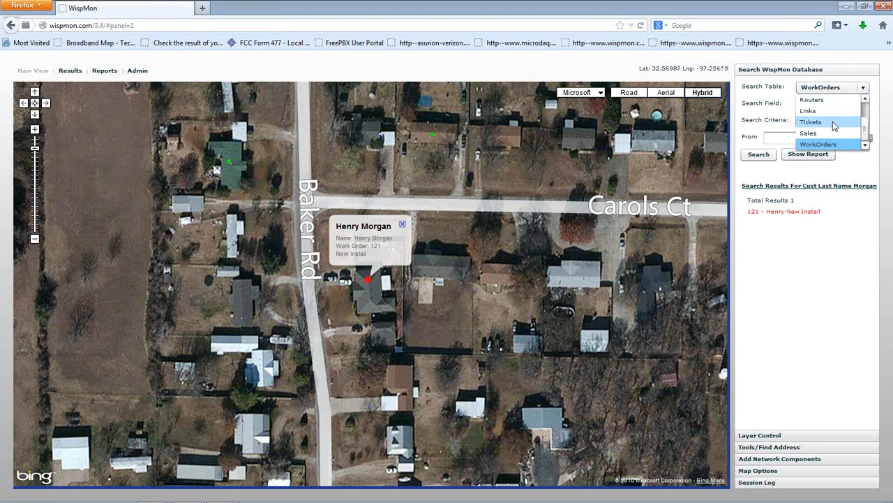
left_click(830, 110)
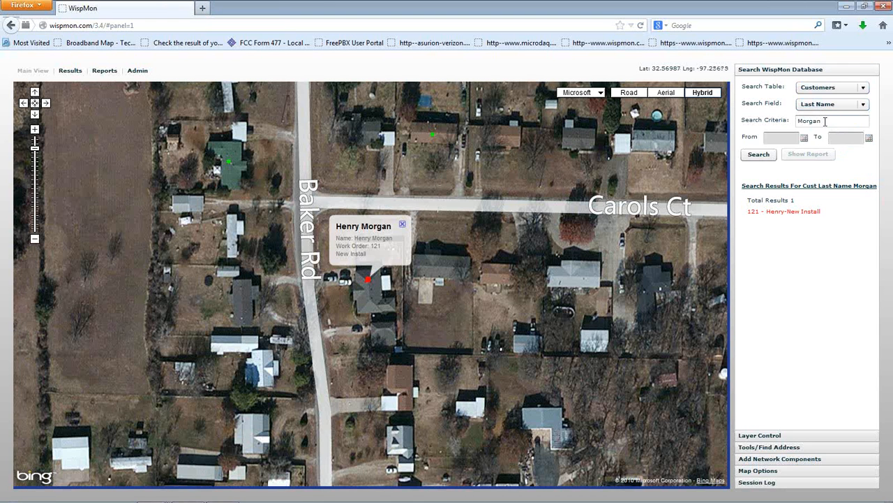
left_click(762, 156)
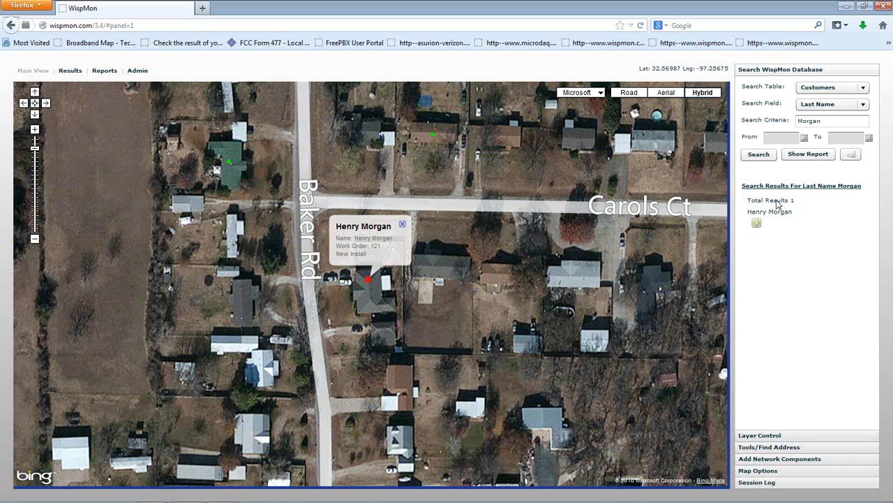
left_click(773, 211)
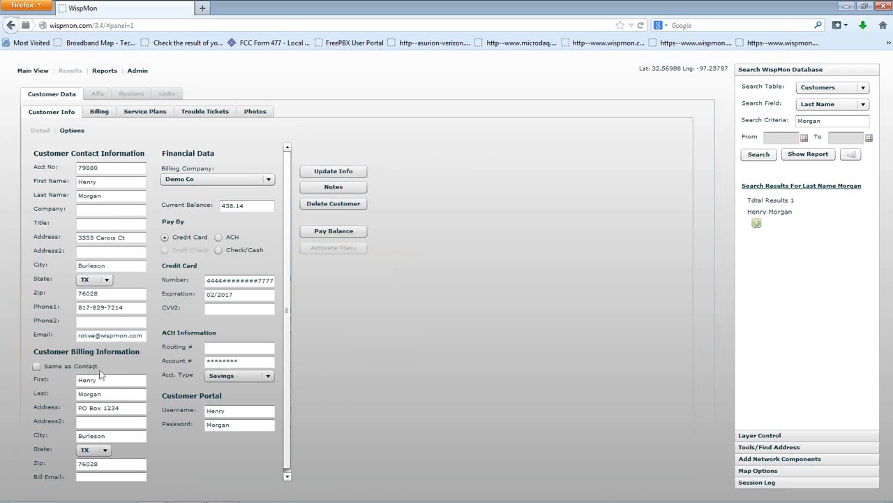
Step: Look up the customer's invoices, open the invoice created 04/03/2014, and view and close its printable version
left_click(99, 113)
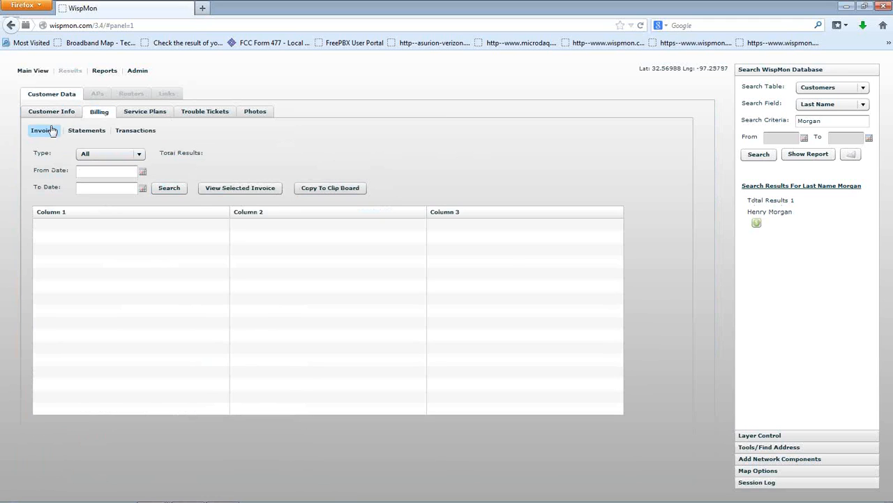
left_click(170, 189)
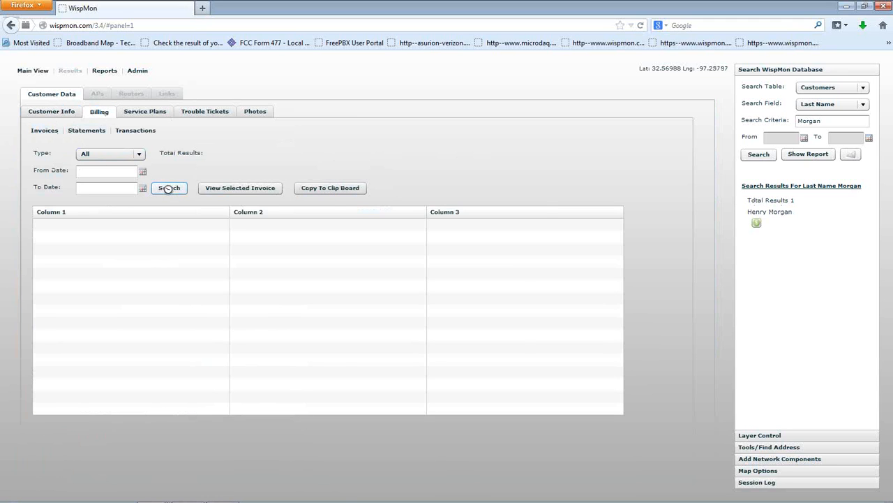
left_click(302, 224)
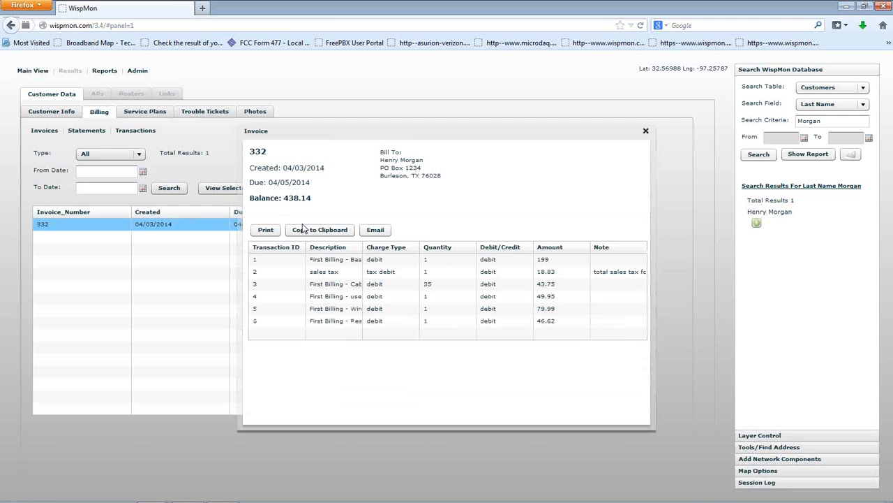
left_click(265, 231)
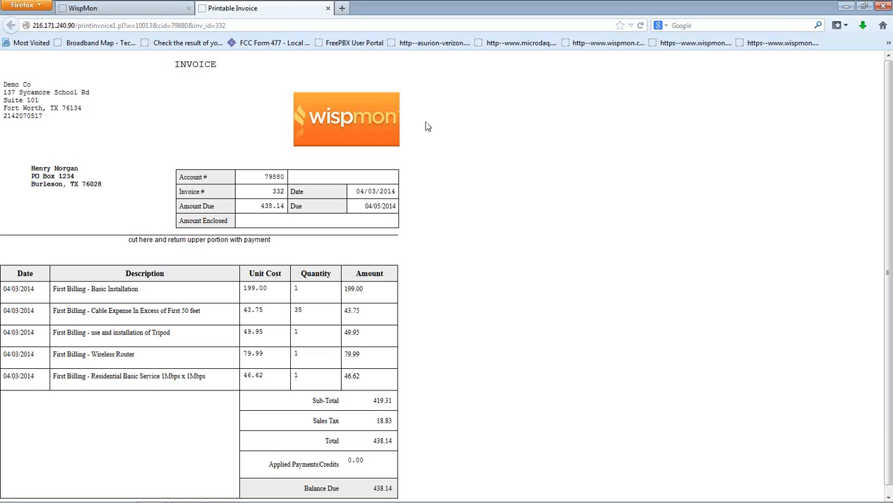
left_click(327, 8)
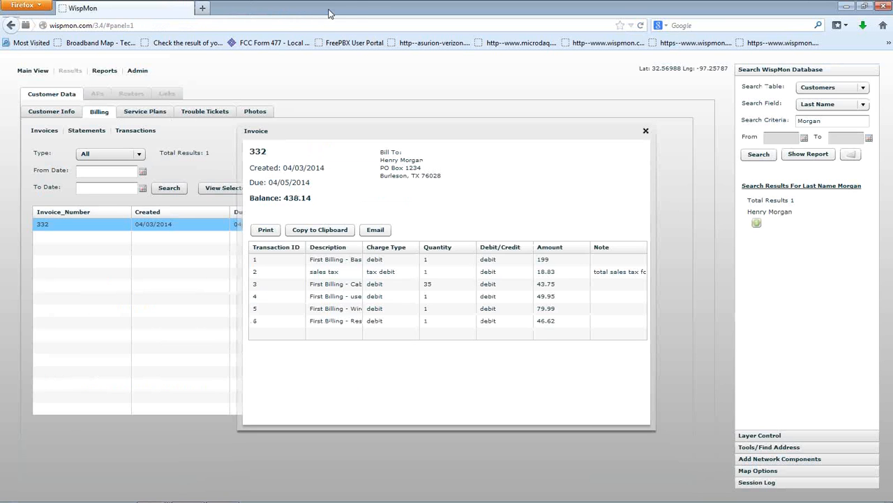